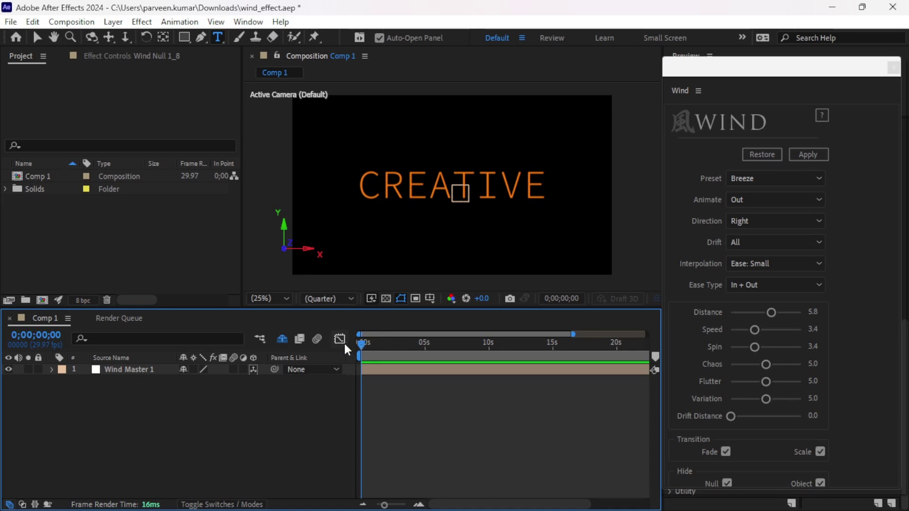
Preview the wind animation, then Restore the CREATIVE letters as separate still layers.
{"action": "key", "text": "space"}
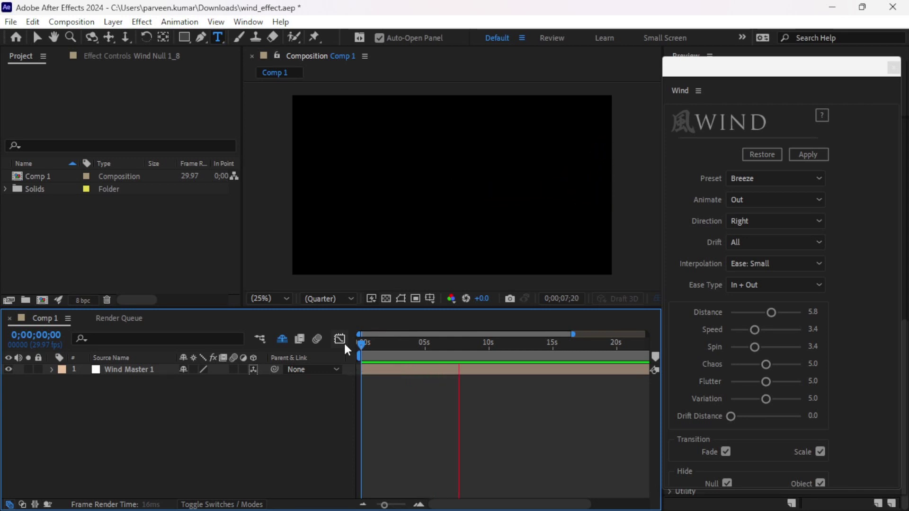
{"action": "key", "text": "space"}
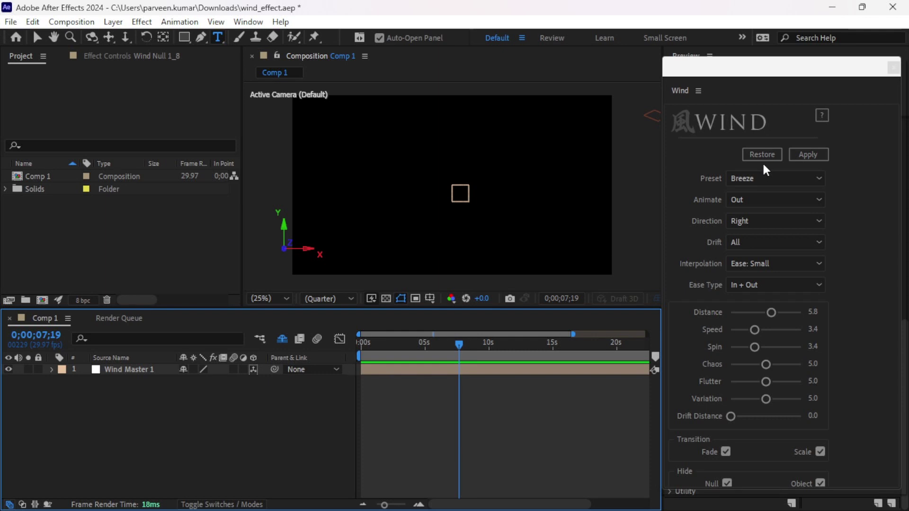
{"action": "left_click", "coordinate": [762, 156]}
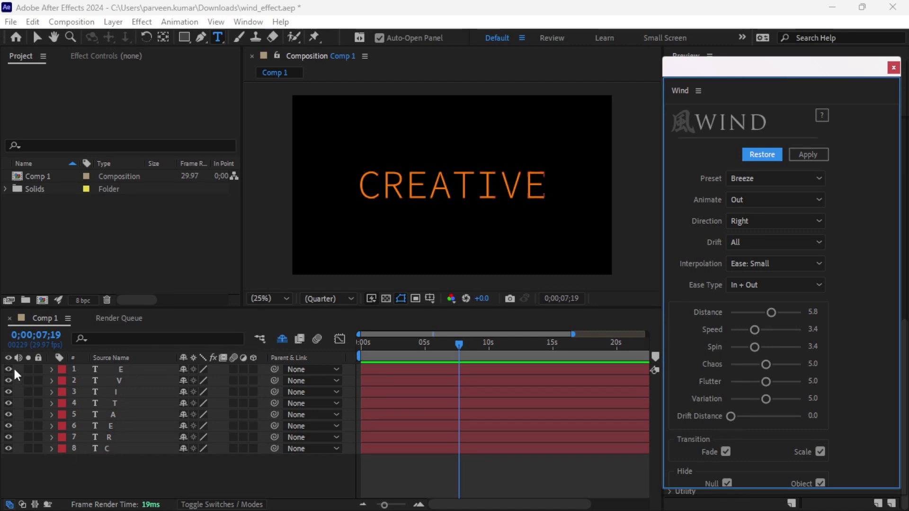
Hide and re-show the letter layers to check all eight letters are visible.
{"action": "left_click_drag", "start_coordinate": [8, 369], "coordinate": [6, 390]}
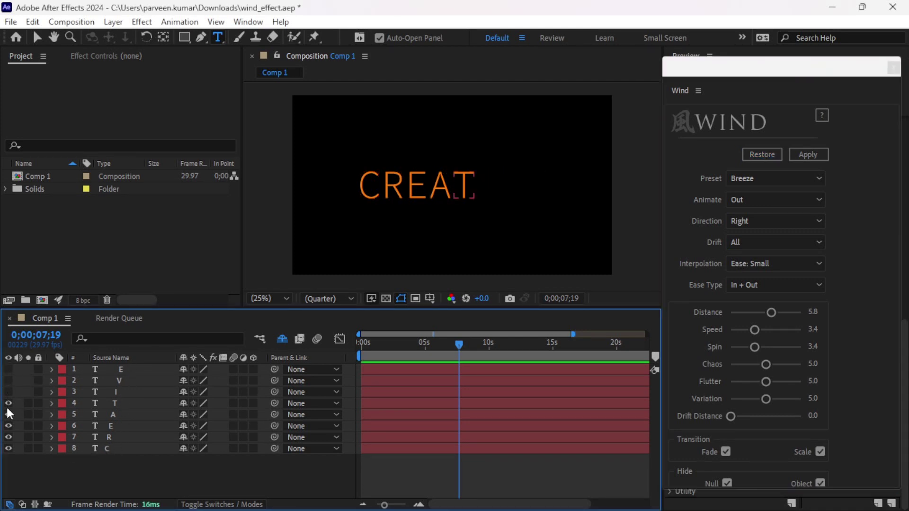
{"action": "left_click_drag", "start_coordinate": [8, 393], "coordinate": [9, 440]}
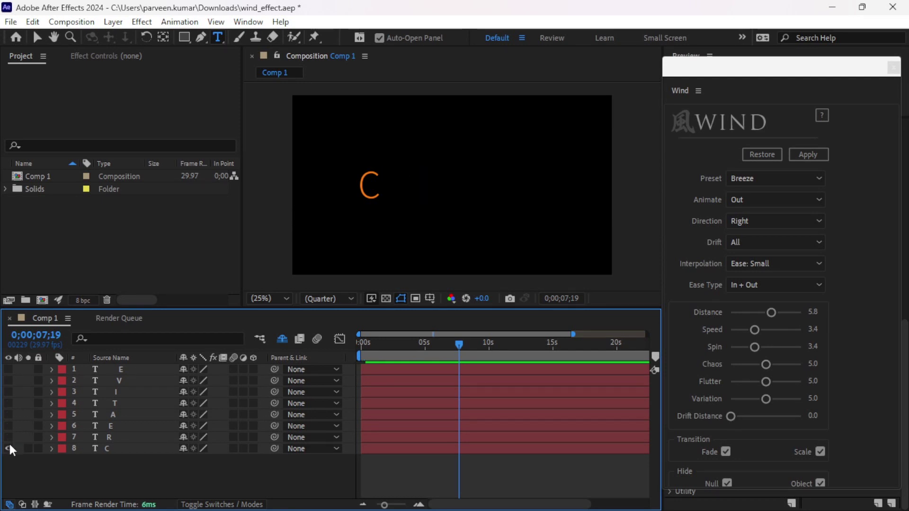
{"action": "left_click_drag", "start_coordinate": [8, 432], "coordinate": [10, 372]}
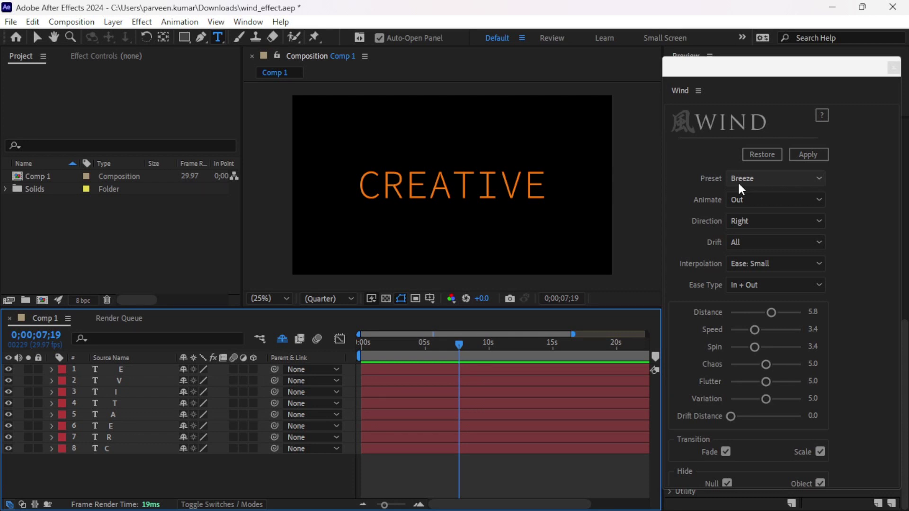
{"action": "left_click", "coordinate": [248, 22]}
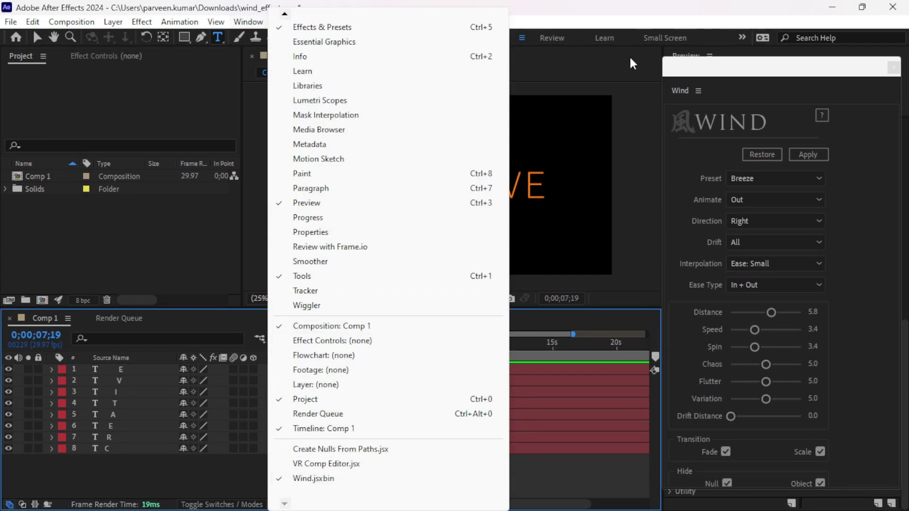
{"action": "left_click", "coordinate": [656, 53]}
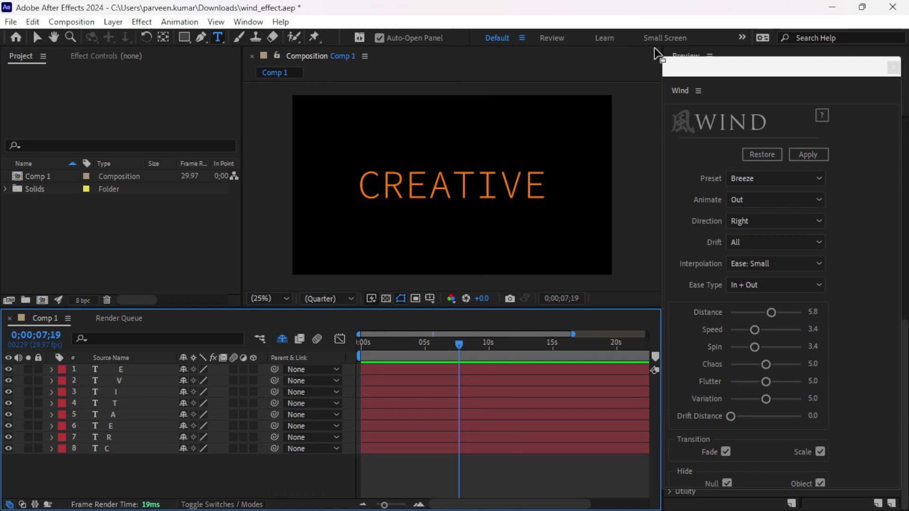
{"action": "left_click", "coordinate": [765, 179]}
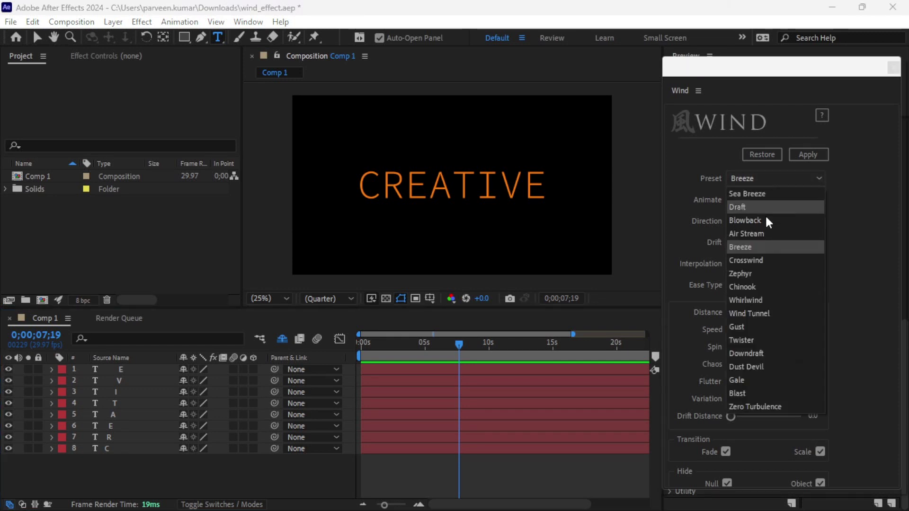
{"action": "left_click", "coordinate": [767, 245]}
{"action": "left_click", "coordinate": [766, 243]}
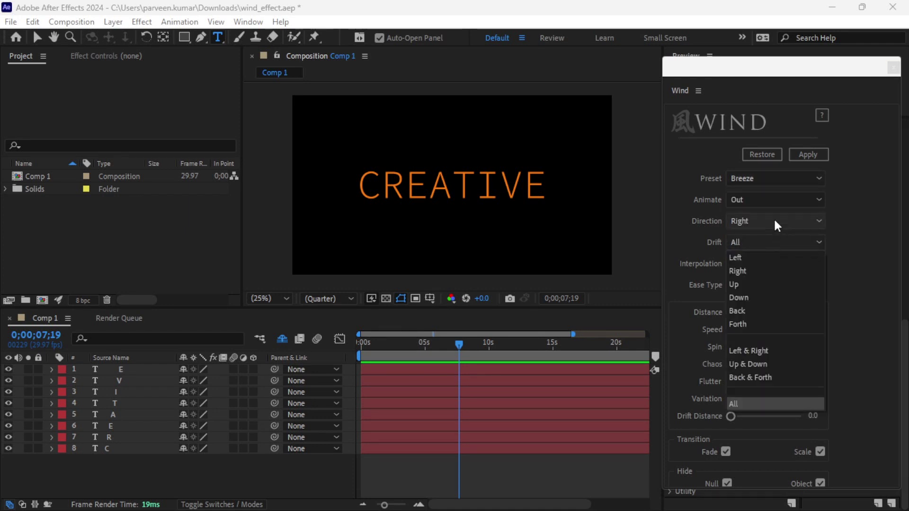
{"action": "left_click", "coordinate": [864, 187]}
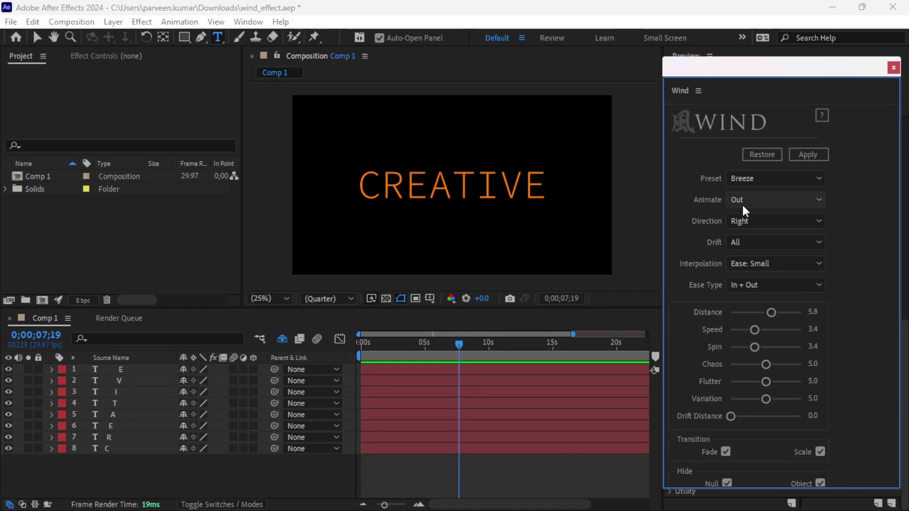
{"action": "left_click", "coordinate": [742, 203]}
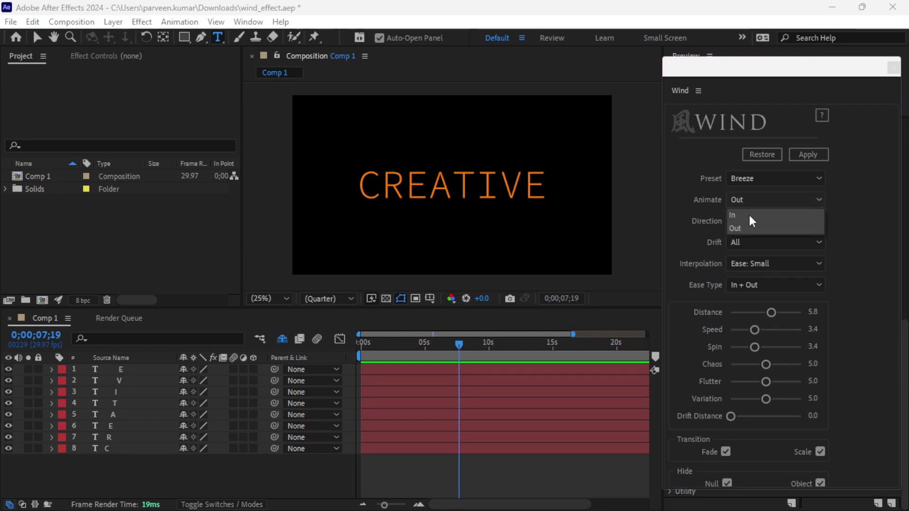
{"action": "left_click", "coordinate": [858, 207]}
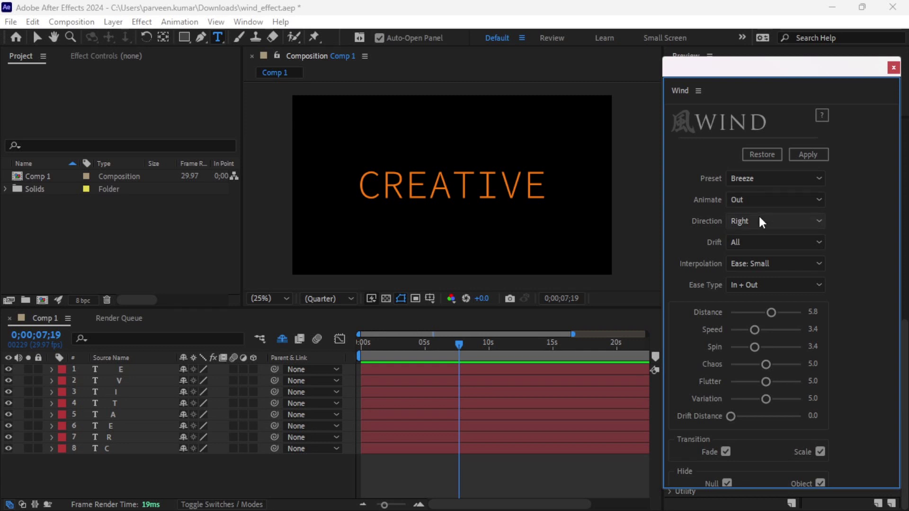
{"action": "left_click", "coordinate": [748, 222]}
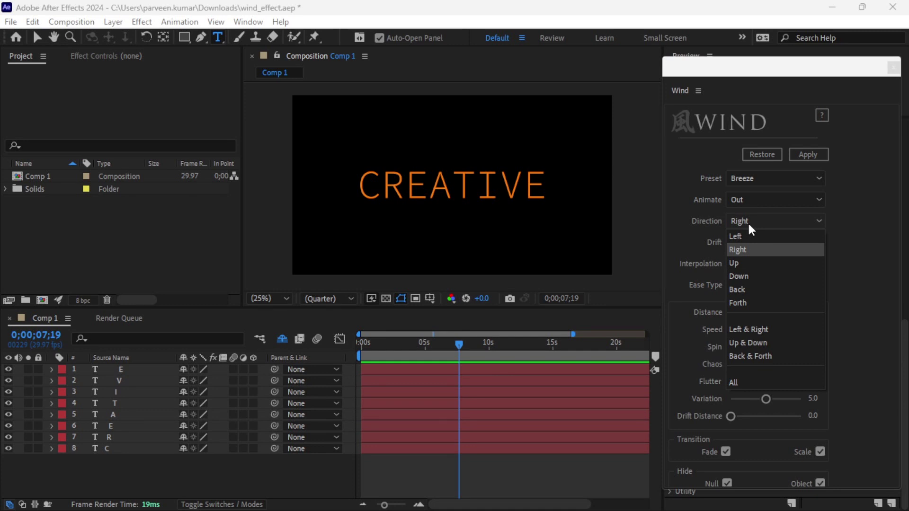
{"action": "left_click", "coordinate": [743, 249]}
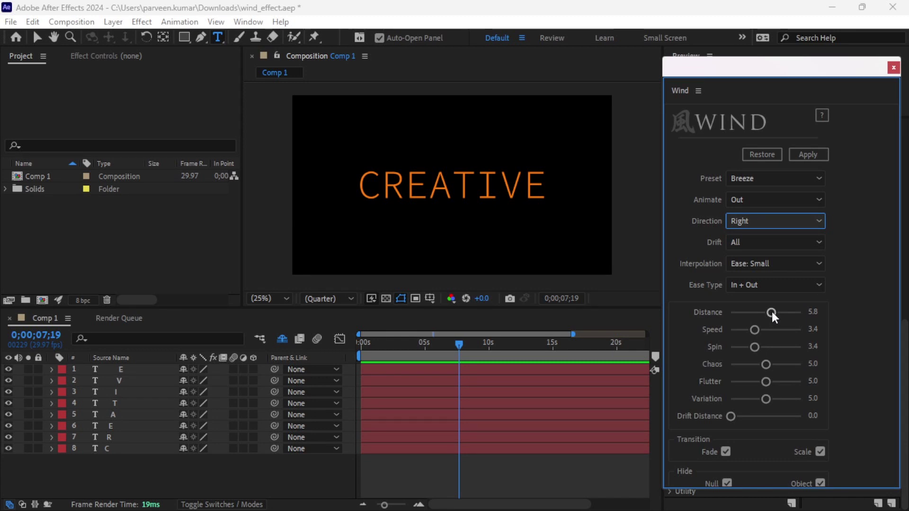
Set wind Distance to 6.4 and Speed to 4.1, then apply the wind to the letters.
{"action": "left_click_drag", "start_coordinate": [772, 311], "coordinate": [776, 311]}
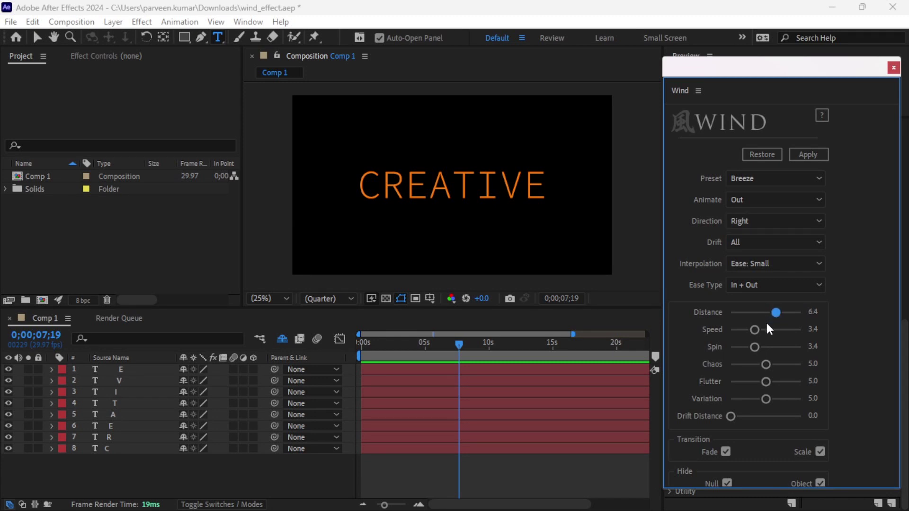
{"action": "mouse_move", "coordinate": [753, 331]}
{"action": "left_mouse_down"}
{"action": "mouse_move", "coordinate": [760, 330]}
{"action": "mouse_move", "coordinate": [770, 382]}
{"action": "left_mouse_up"}
{"action": "left_click_drag", "start_coordinate": [793, 68], "coordinate": [801, 38]}
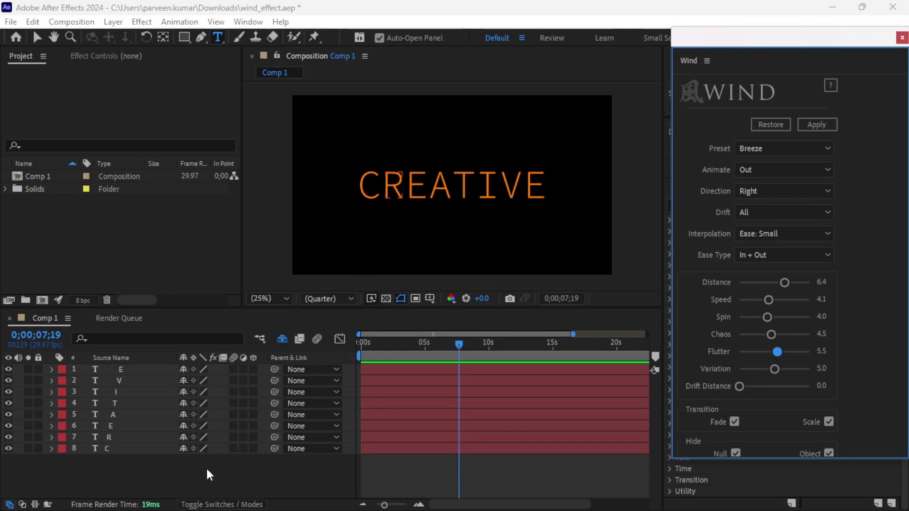
{"action": "left_click", "coordinate": [181, 464]}
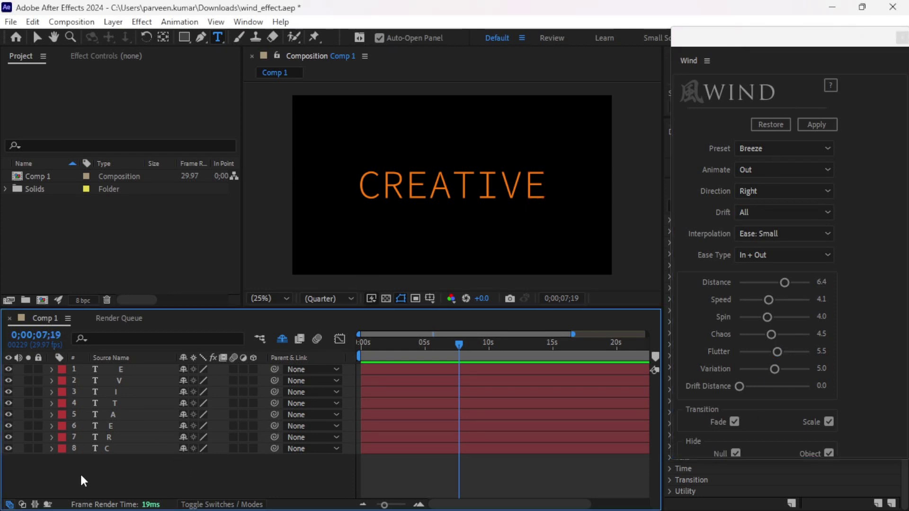
{"action": "left_click", "coordinate": [809, 127]}
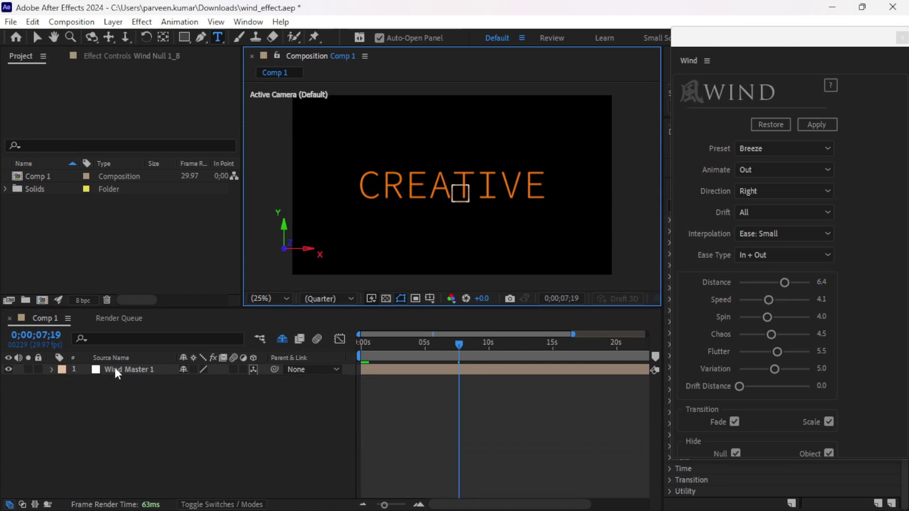
Return to frame 0 and preview the Breeze wind animation.
{"action": "left_click_drag", "start_coordinate": [456, 341], "coordinate": [282, 341]}
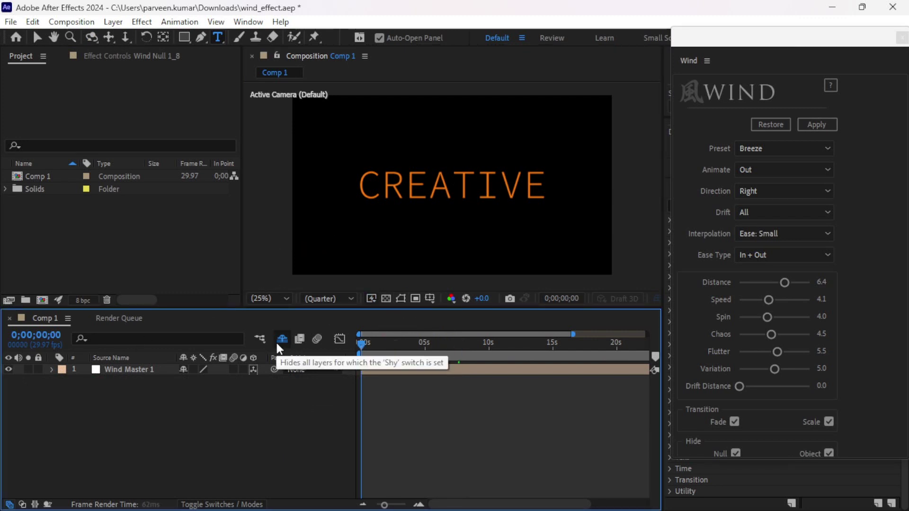
{"action": "key", "text": "space"}
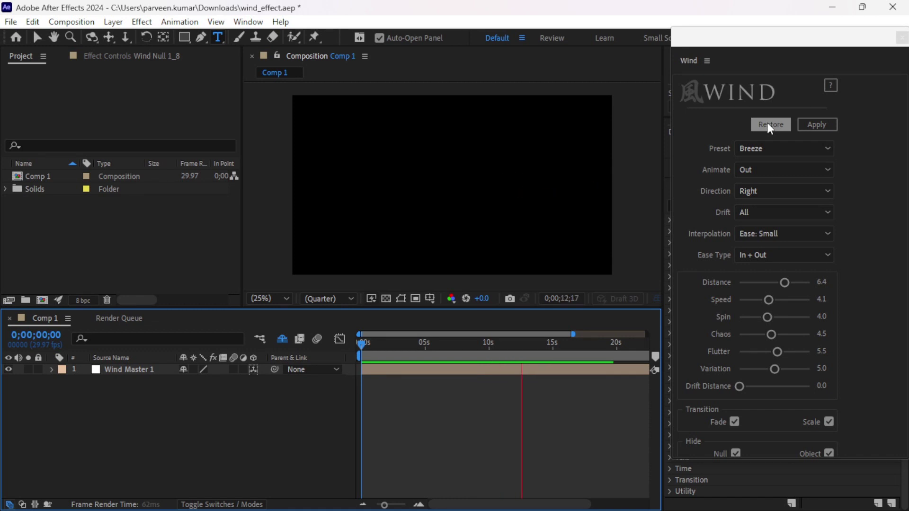
Restore the letter layers and apply the Blast preset animating In with Speed 3.0.
{"action": "left_click", "coordinate": [768, 125]}
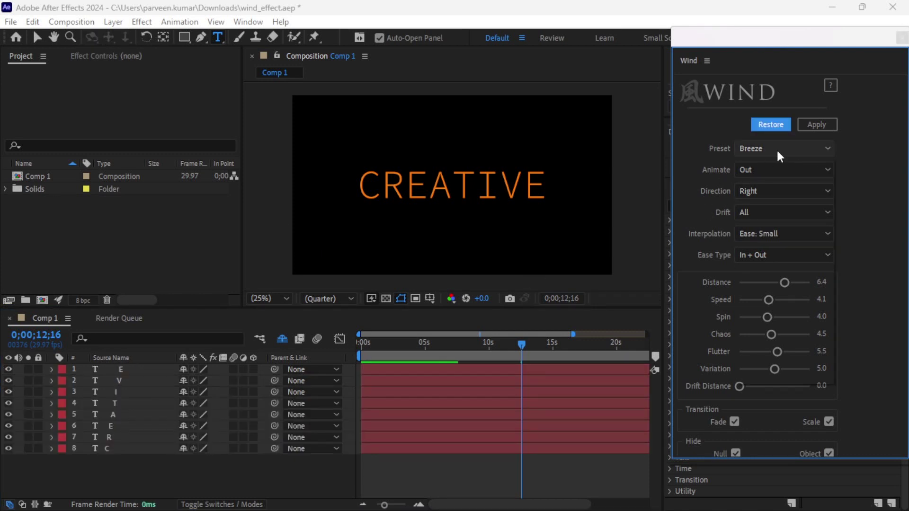
{"action": "left_click", "coordinate": [776, 148]}
{"action": "left_click", "coordinate": [750, 361]}
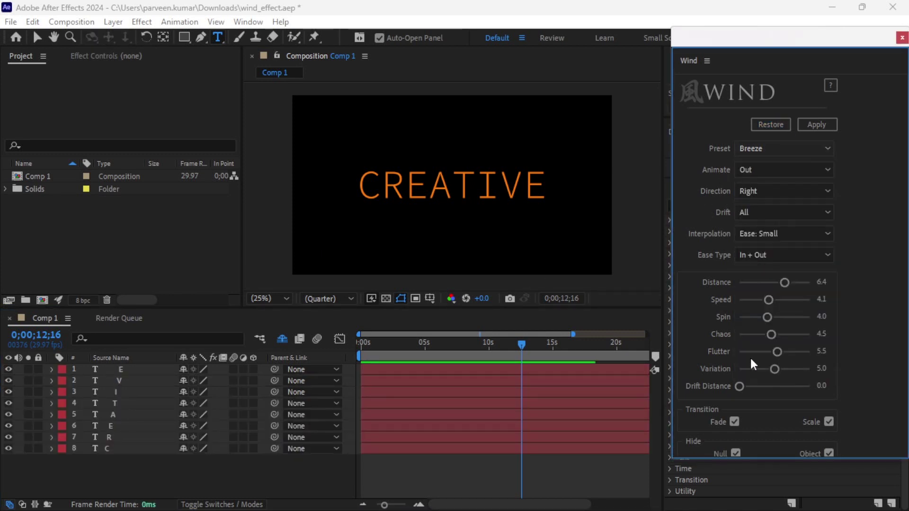
{"action": "left_click", "coordinate": [763, 168]}
{"action": "left_click", "coordinate": [753, 182]}
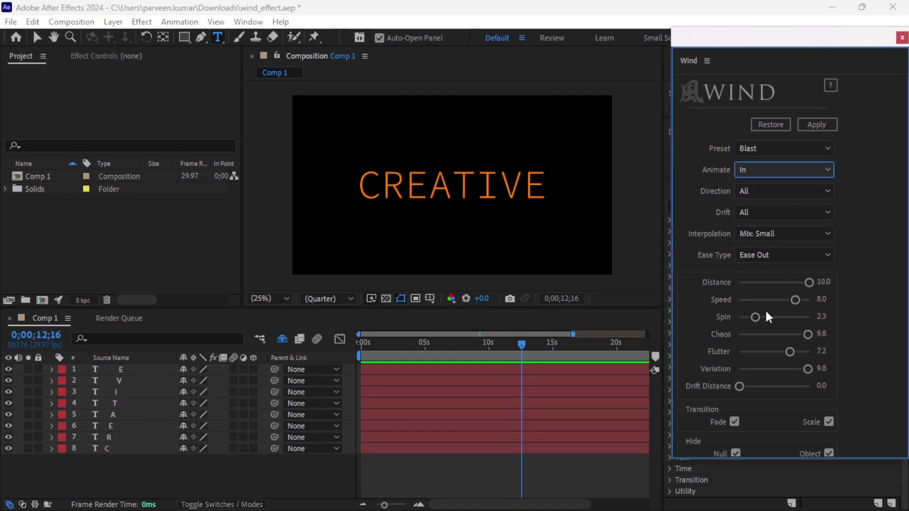
{"action": "left_click", "coordinate": [795, 300]}
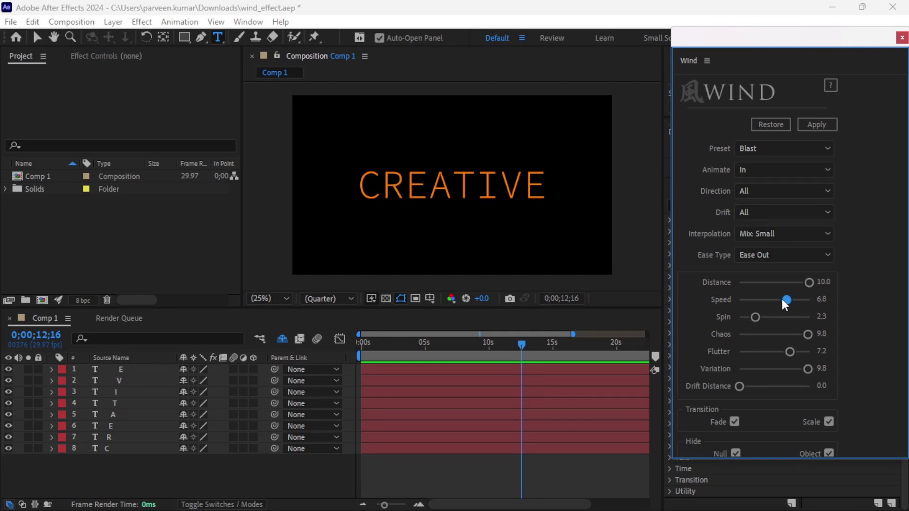
{"action": "left_click_drag", "start_coordinate": [762, 300], "coordinate": [759, 299]}
{"action": "left_click", "coordinate": [108, 491]}
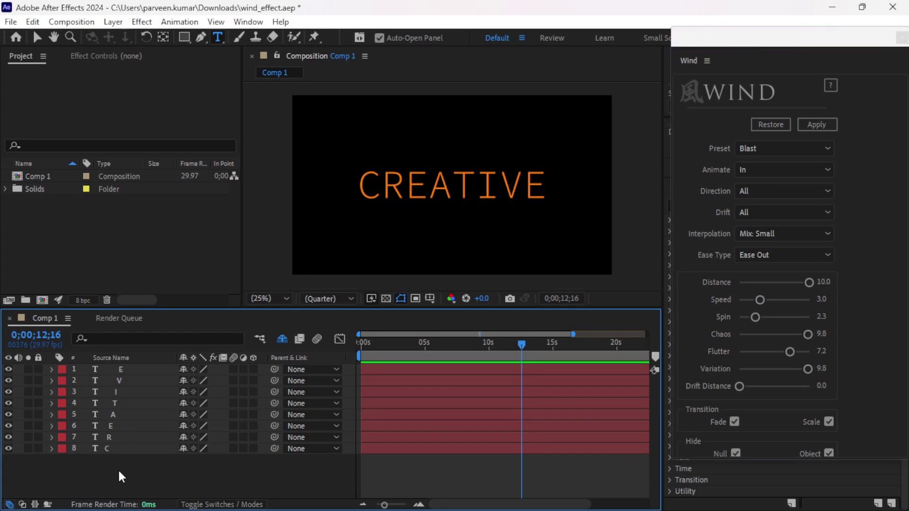
{"action": "left_click", "coordinate": [802, 122]}
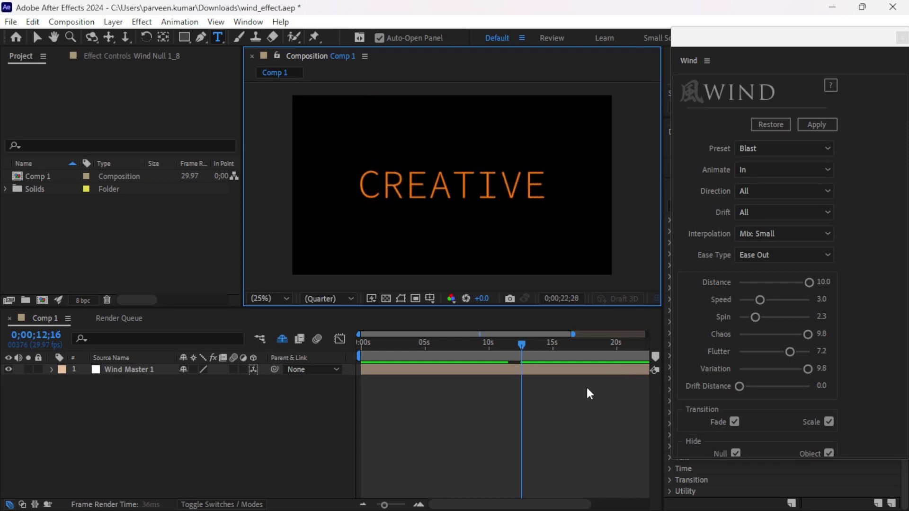
Stop the Blast preview at frame 0 and restore the eight separate letter layers.
{"action": "left_click", "coordinate": [587, 388]}
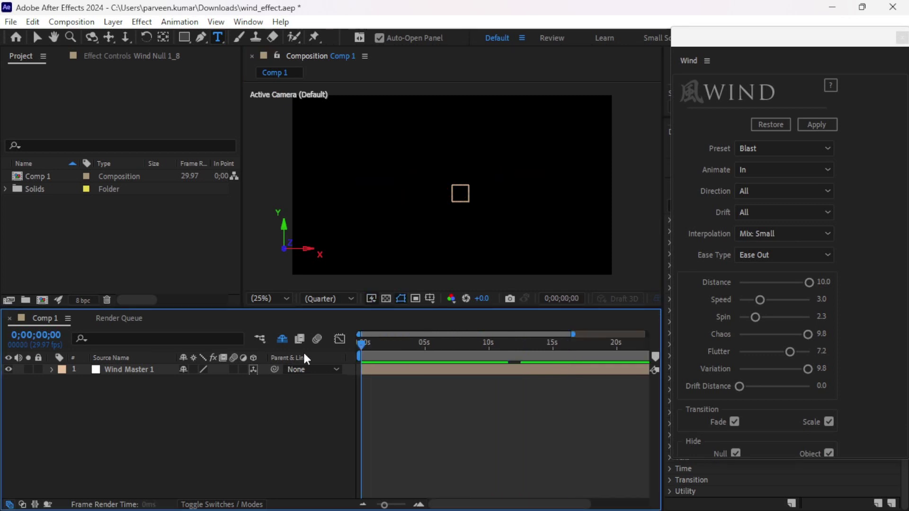
{"action": "left_click", "coordinate": [786, 125]}
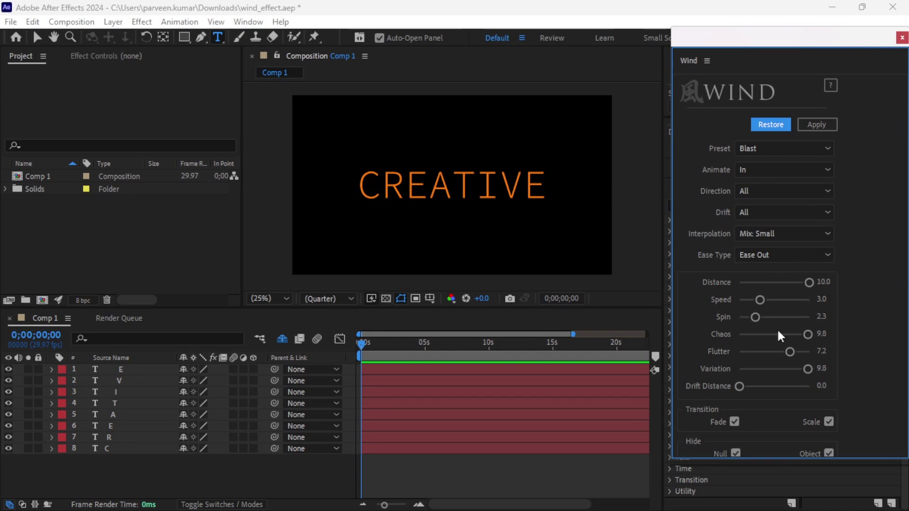
Apply the Blast preset animating Out with Distance 5.7 and Speed 4.8.
{"action": "left_click_drag", "start_coordinate": [794, 42], "coordinate": [777, 30]}
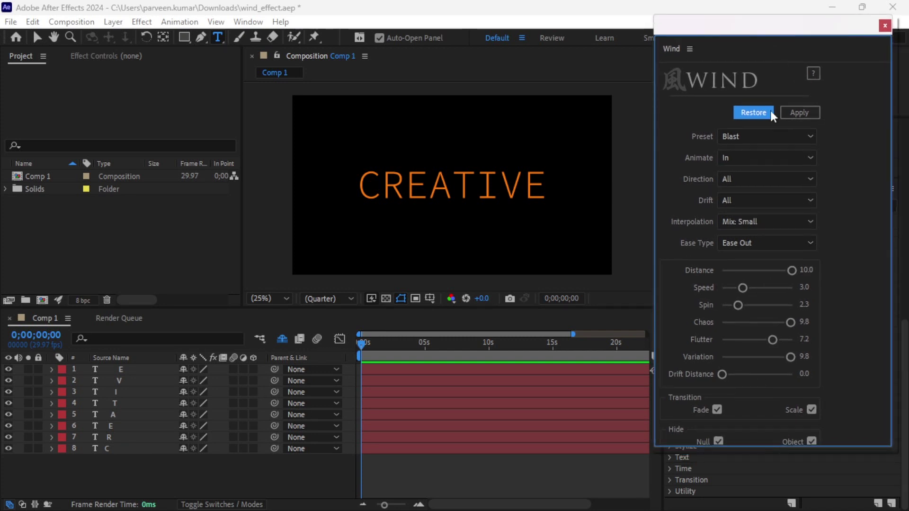
{"action": "left_click", "coordinate": [752, 137]}
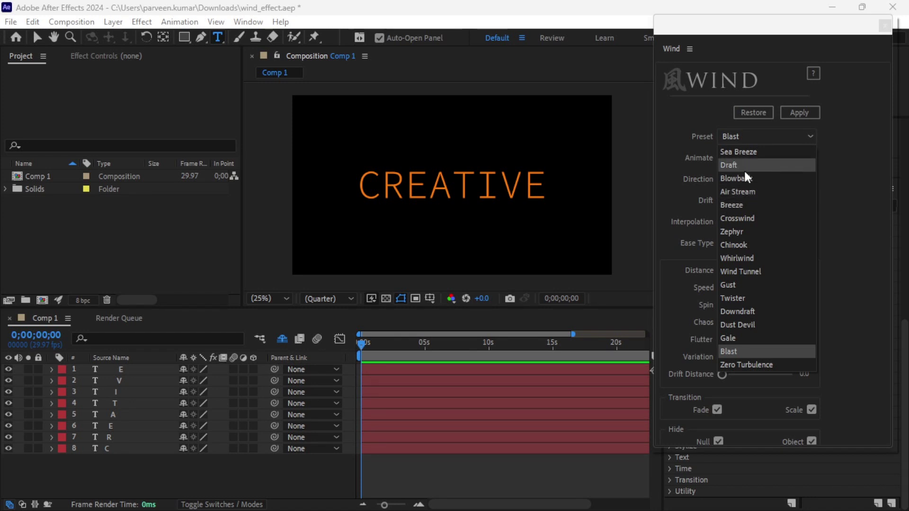
{"action": "left_click", "coordinate": [733, 349]}
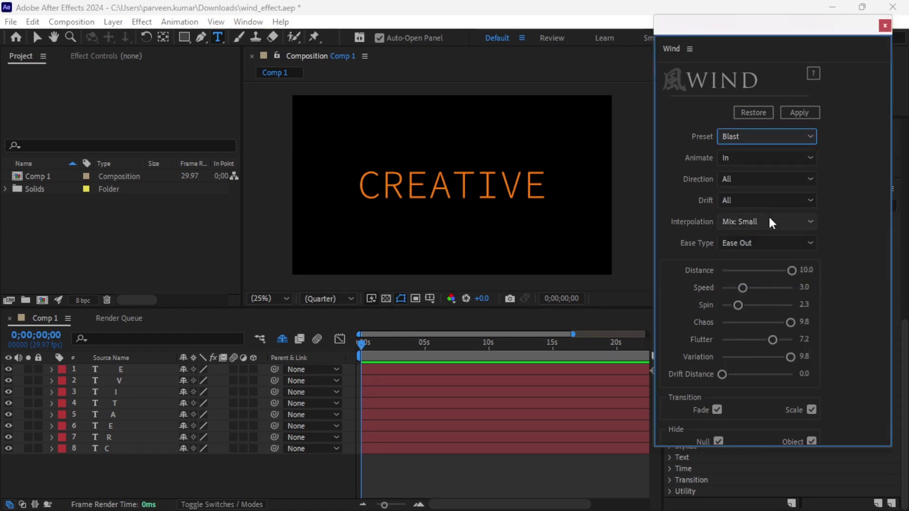
{"action": "left_click", "coordinate": [753, 157]}
{"action": "left_click", "coordinate": [734, 186]}
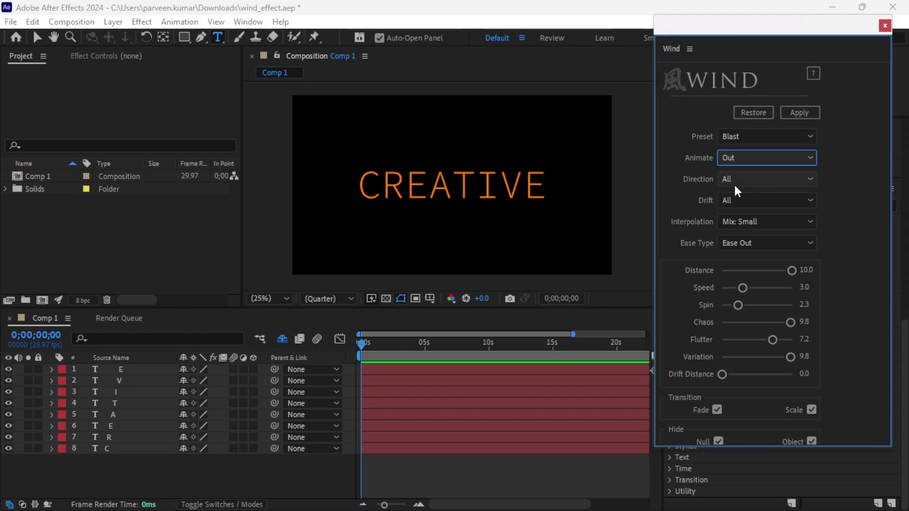
{"action": "mouse_move", "coordinate": [742, 288]}
{"action": "left_mouse_down"}
{"action": "mouse_move", "coordinate": [776, 270]}
{"action": "mouse_move", "coordinate": [761, 270]}
{"action": "left_mouse_up"}
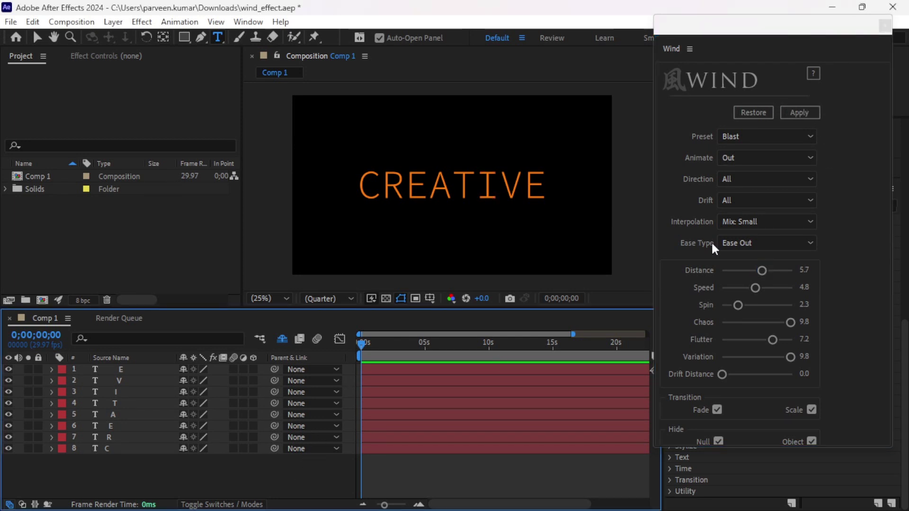
{"action": "left_click", "coordinate": [799, 111]}
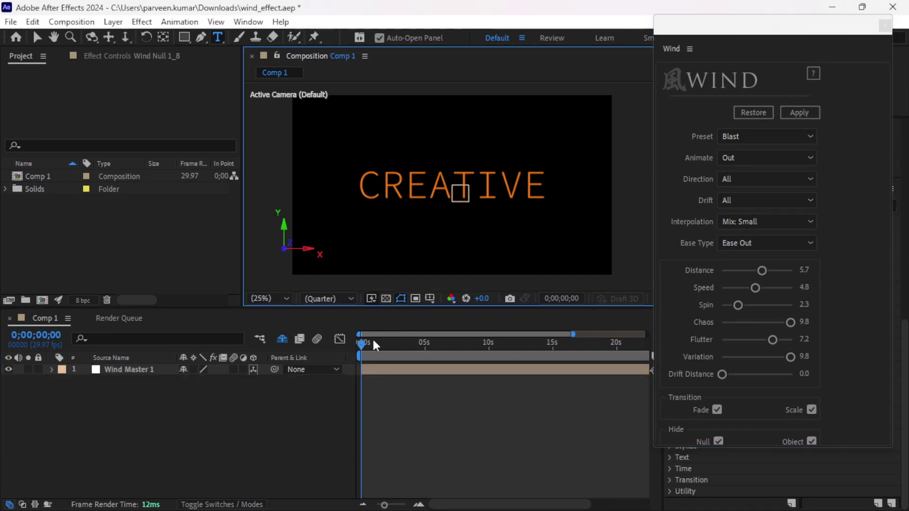
{"action": "left_click_drag", "start_coordinate": [778, 445], "coordinate": [782, 492]}
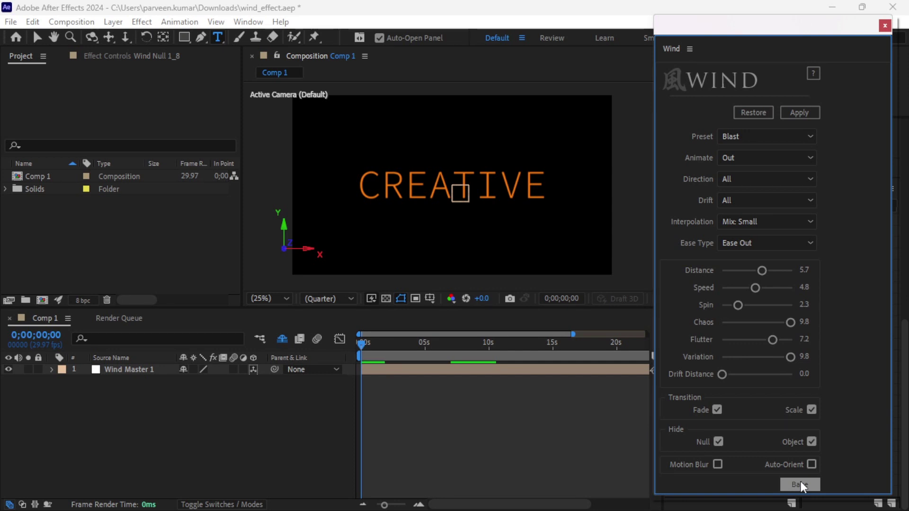
Switch to the browser showing the aescripts Wind product page.
{"action": "mouse_move", "coordinate": [800, 510]}
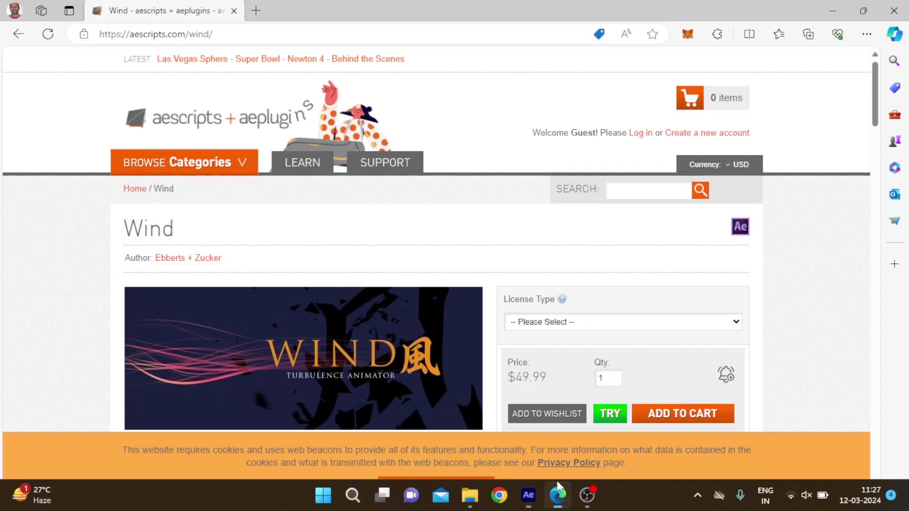
{"action": "left_click", "coordinate": [558, 496]}
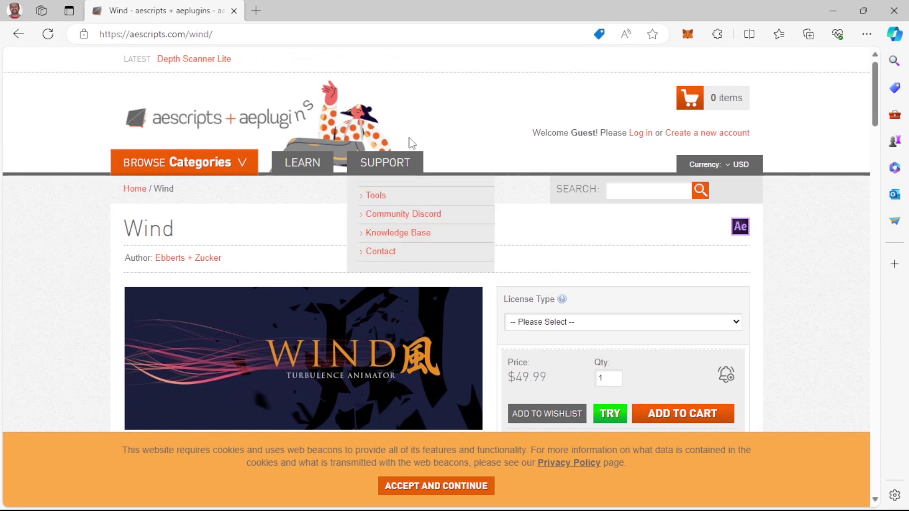
Scroll the Wind page to its Description and WIND Promo video, then return to After Effects.
{"action": "scroll", "coordinate": [655, 153], "scroll_direction": "down", "scroll_amount": 7}
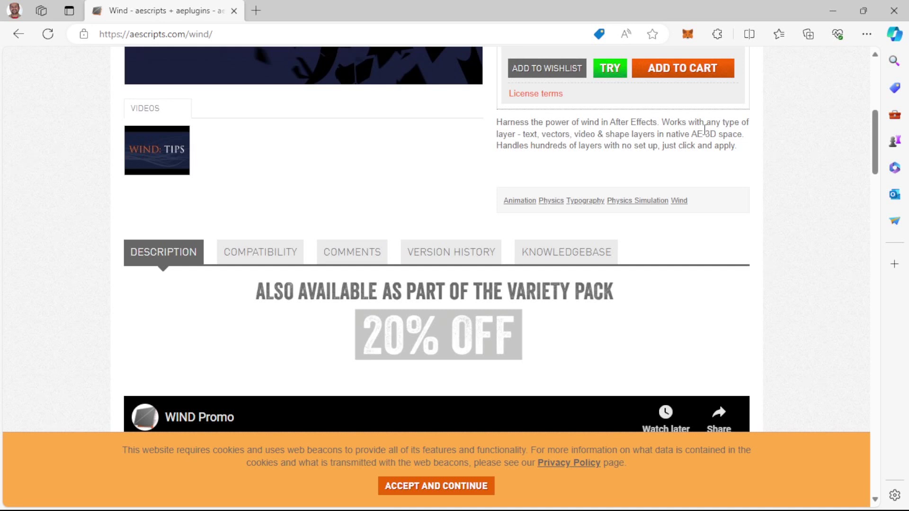
{"action": "scroll", "coordinate": [658, 265], "scroll_direction": "down", "scroll_amount": 2}
{"action": "scroll", "coordinate": [658, 265], "scroll_direction": "down", "scroll_amount": 1}
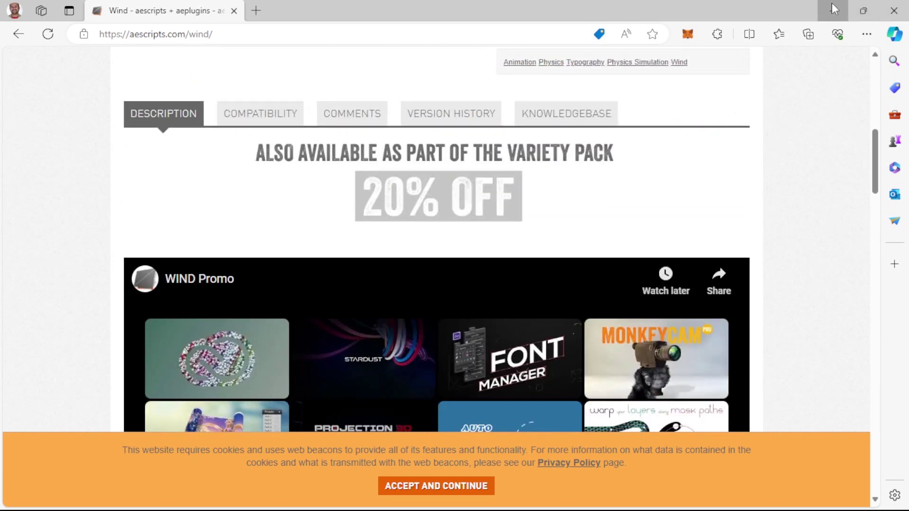
{"action": "left_click", "coordinate": [833, 11]}
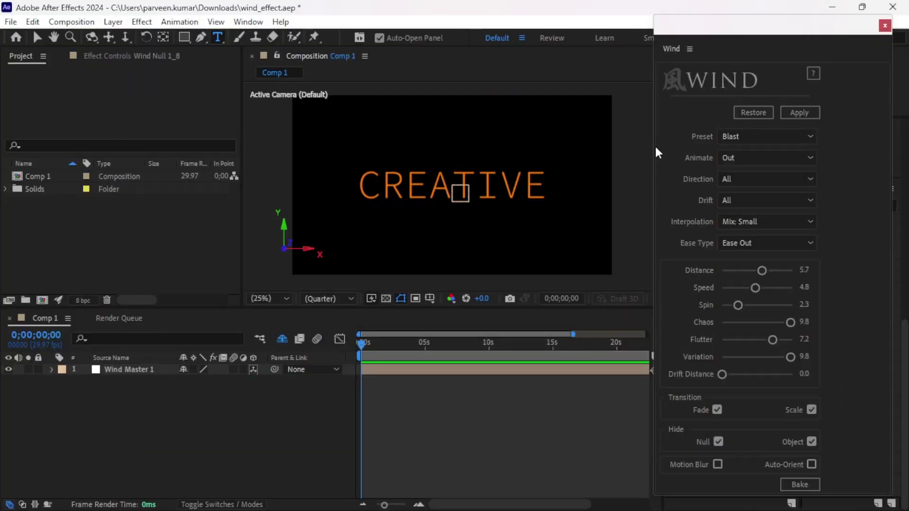